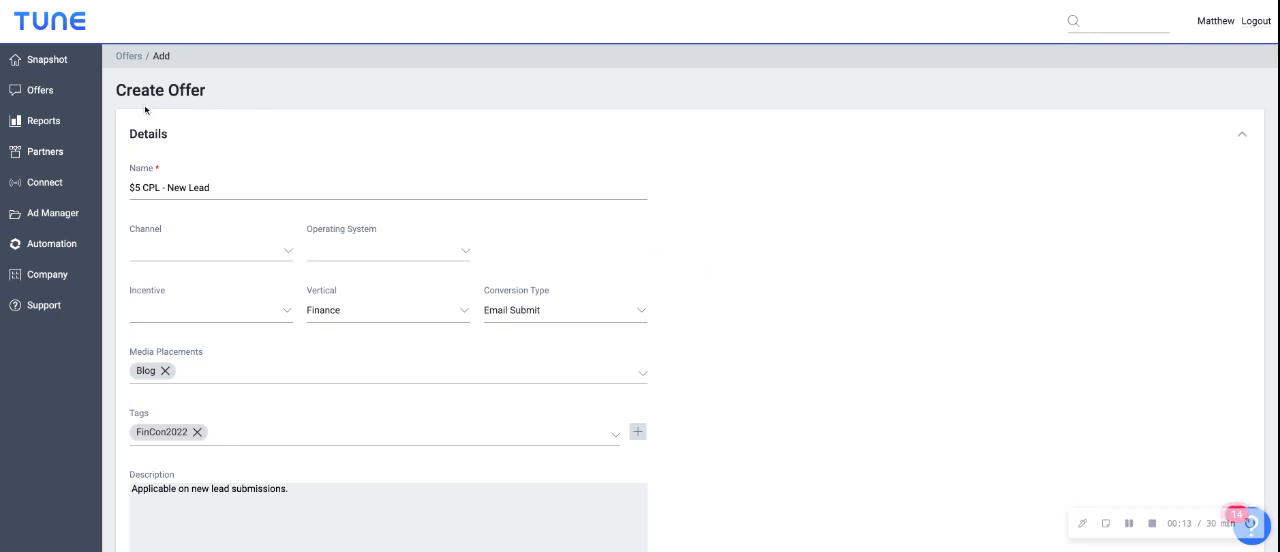
# Open the offer creation form and look through the available conversion types without changing the selection
pyautogui.click(60, 92)
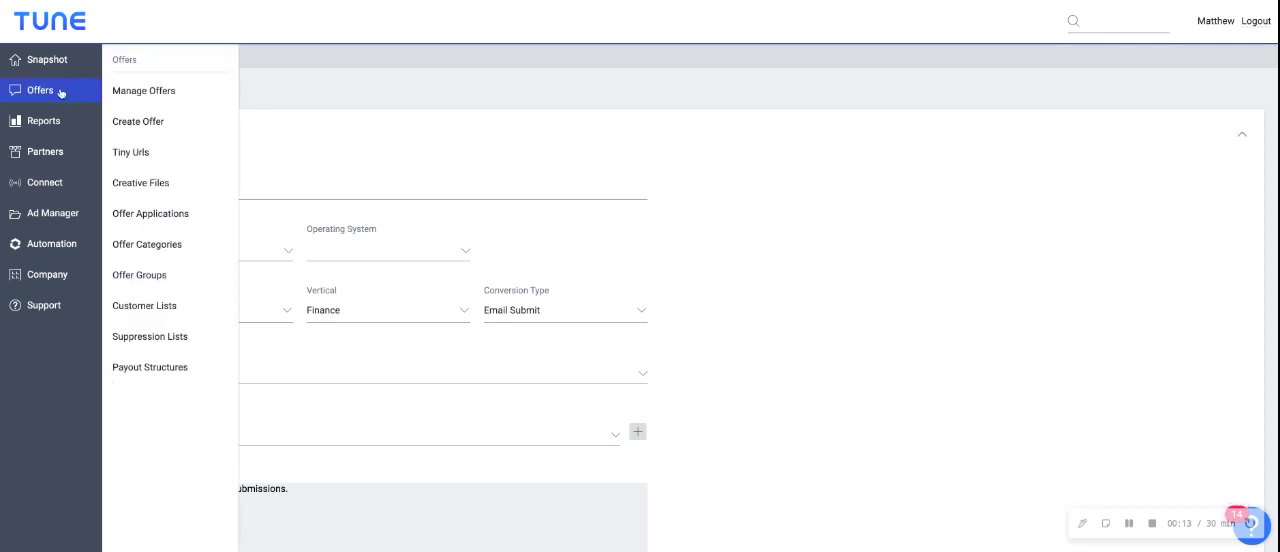
pyautogui.click(145, 121)
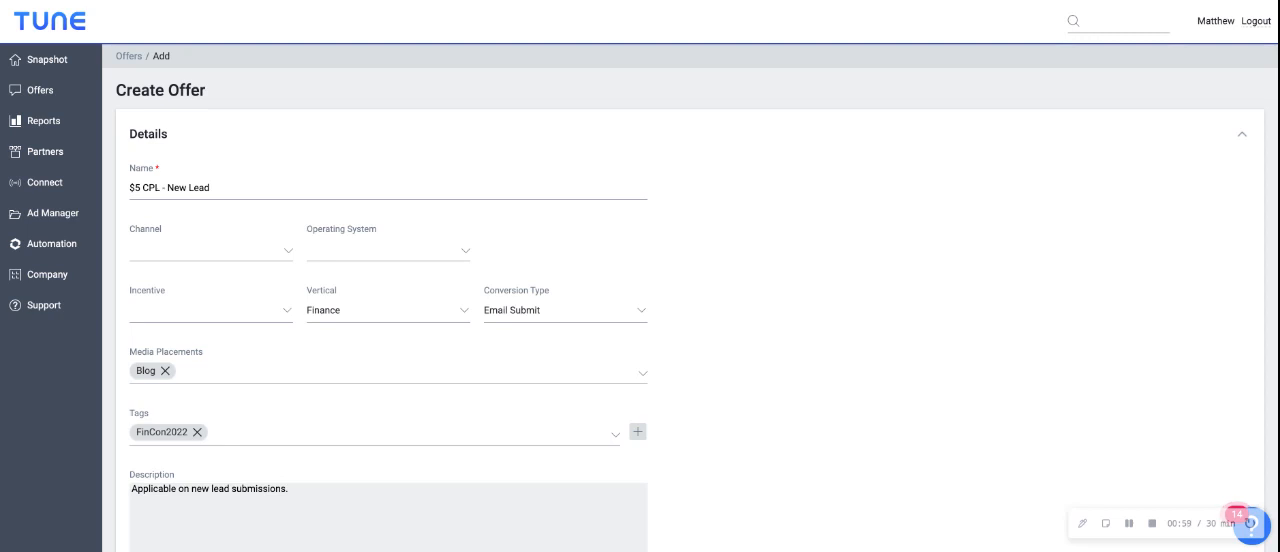
pyautogui.click(643, 314)
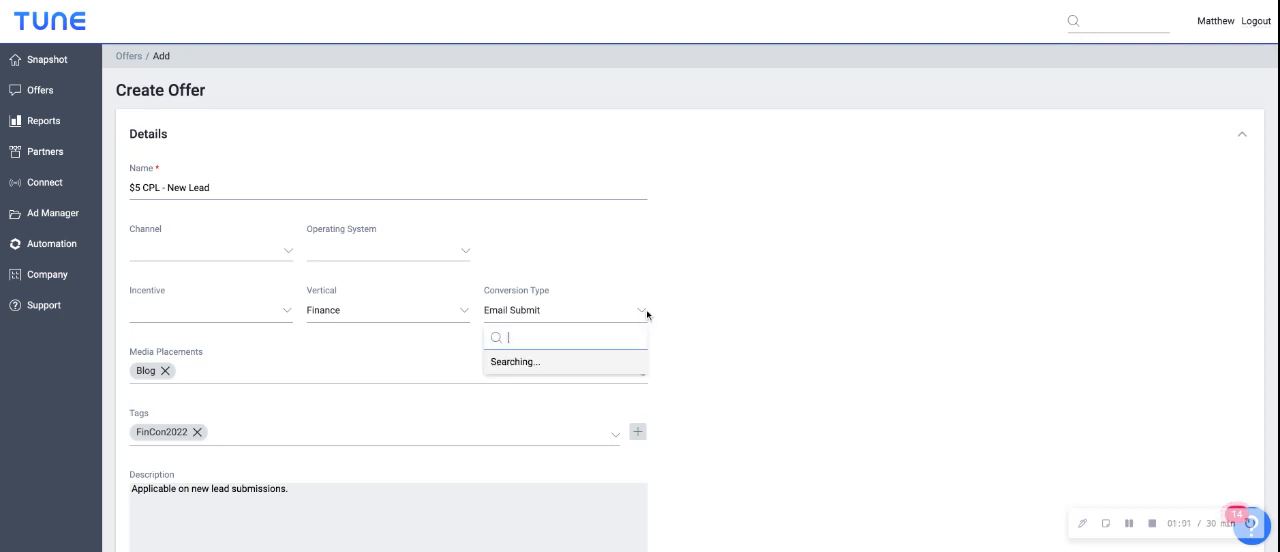
pyautogui.scroll(-2, 597, 378)
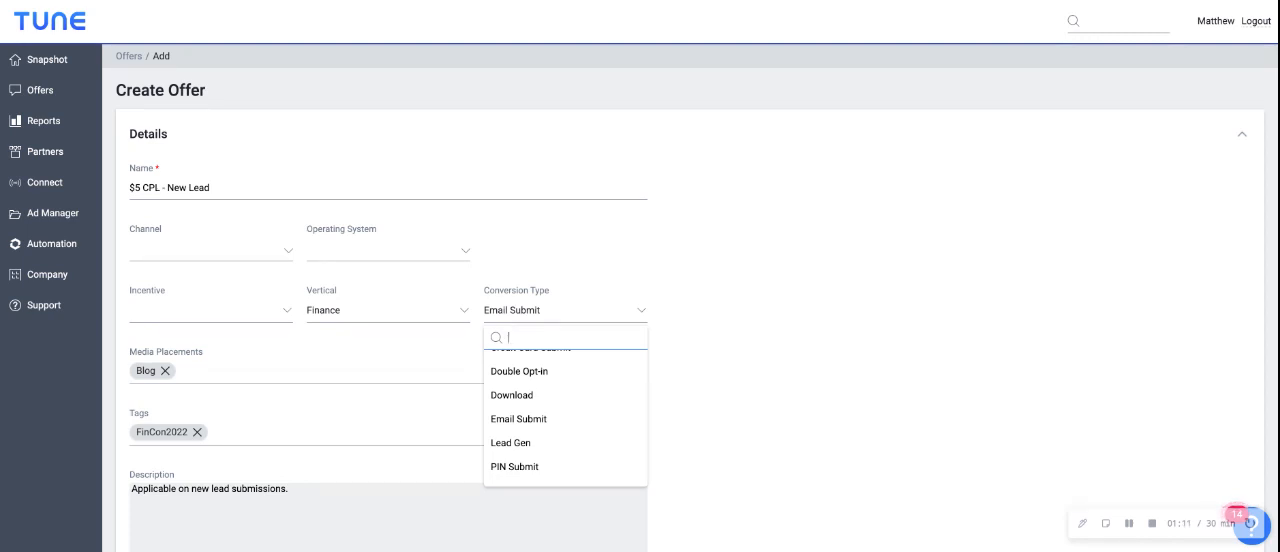
pyautogui.click(815, 383)
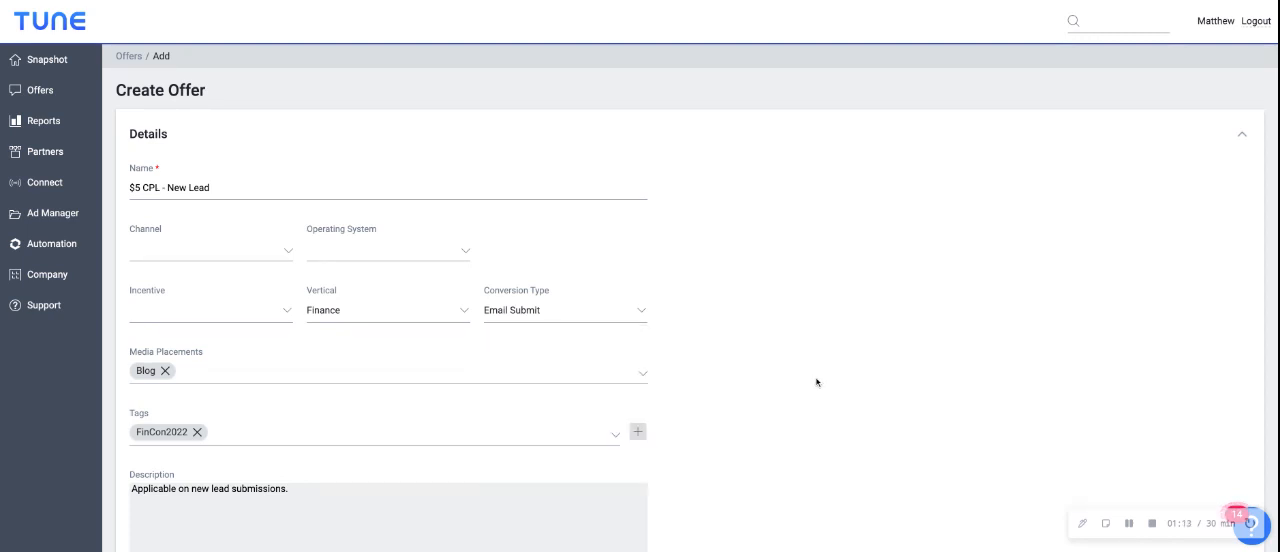
# Review the offer's detail fields and the transaction_id parameter in the default offer URL
pyautogui.scroll(-1, 757, 401)
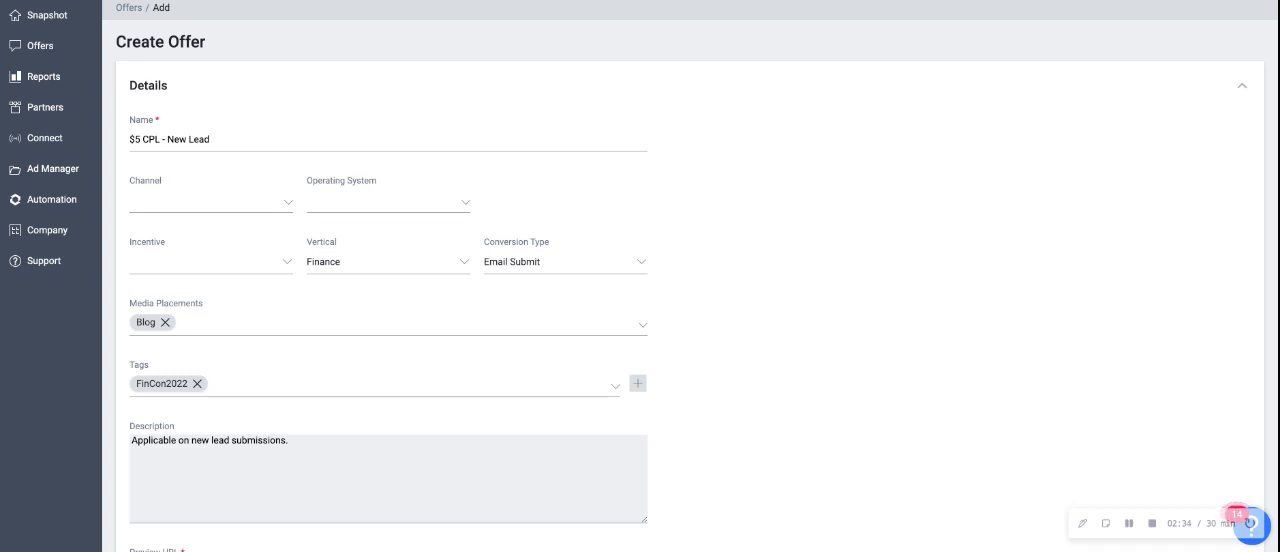
pyautogui.scroll(-3, 690, 300)
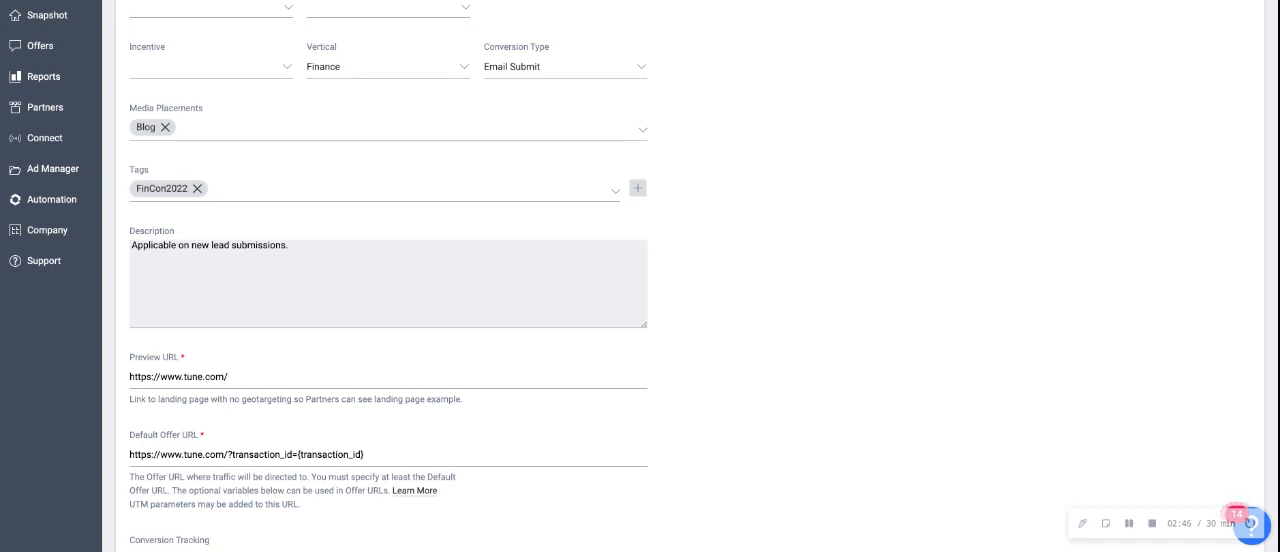
pyautogui.scroll(-1, 383, 269)
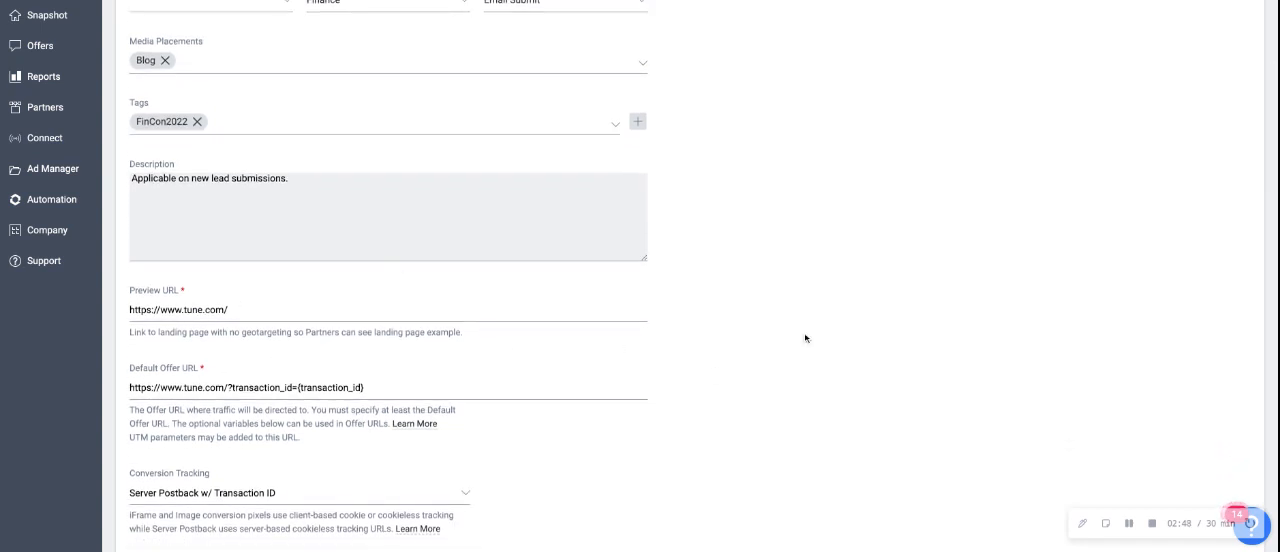
pyautogui.scroll(1, 806, 338)
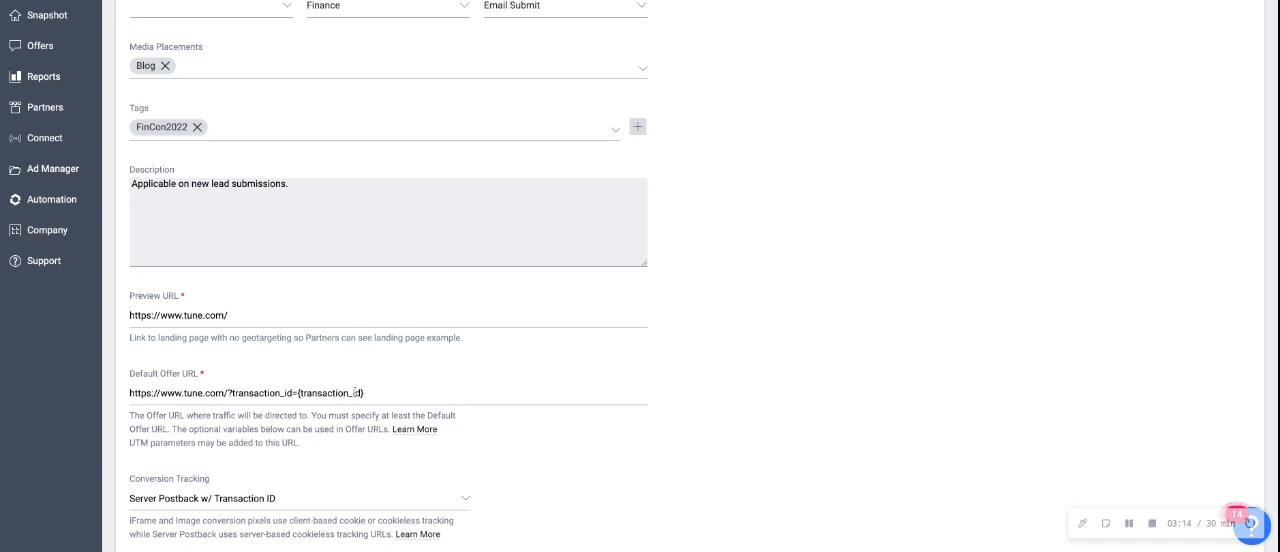
pyautogui.moveTo(229, 393); pyautogui.dragTo(364, 393)
pyautogui.click(421, 392)
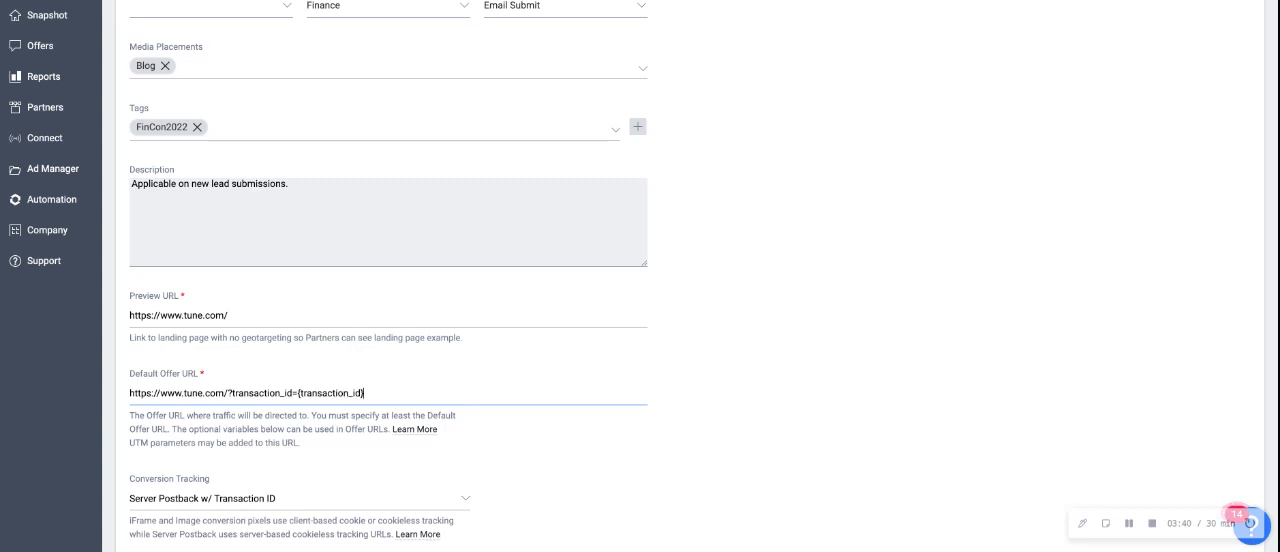
# Review the offer's status, expiration date, currency, revenue, payout type and conversion goal settings
pyautogui.scroll(-3, 345, 343)
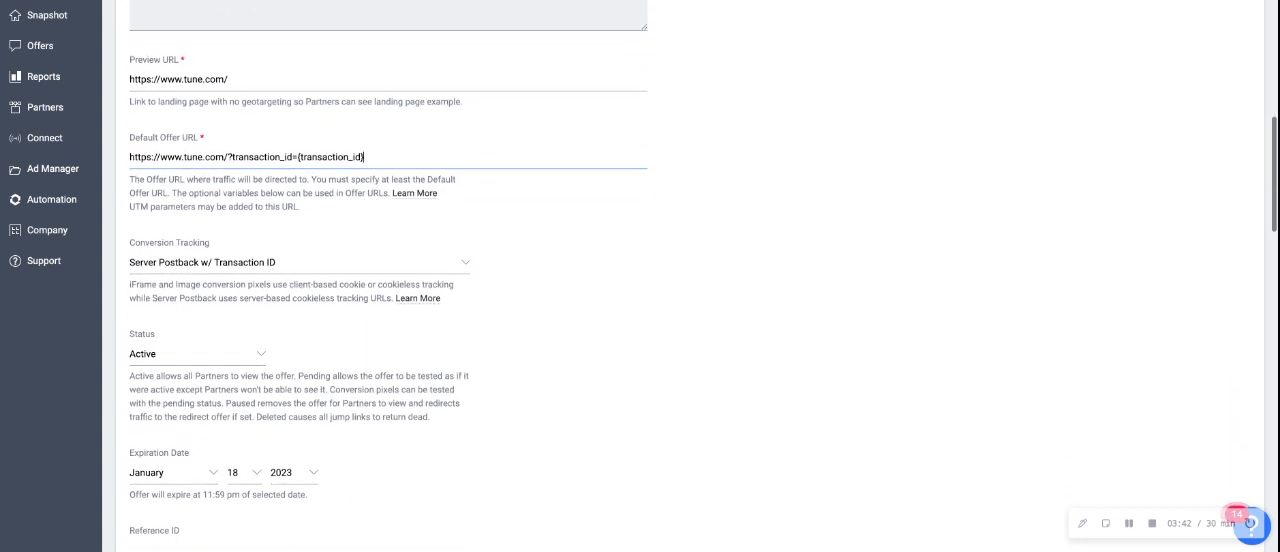
pyautogui.click(257, 327)
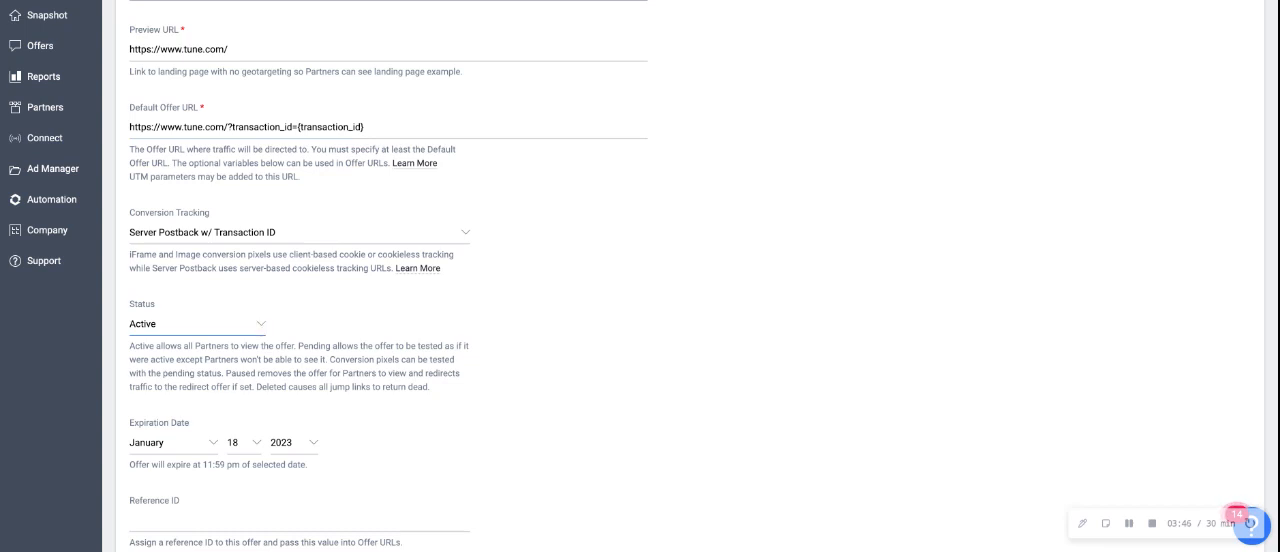
pyautogui.scroll(-1, 491, 337)
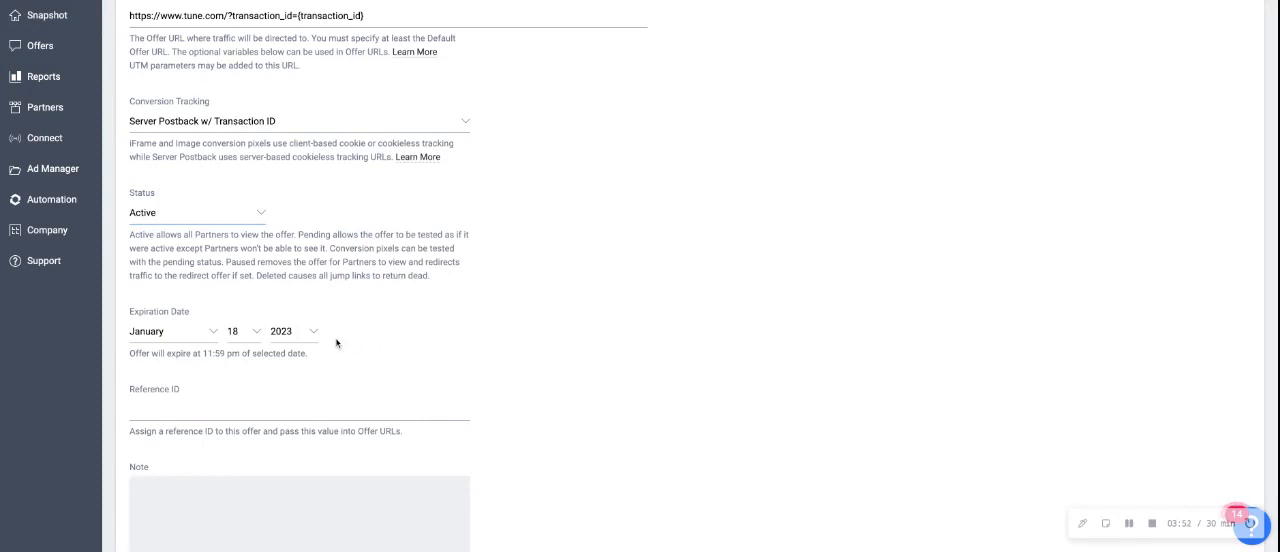
pyautogui.scroll(-3, 650, 359)
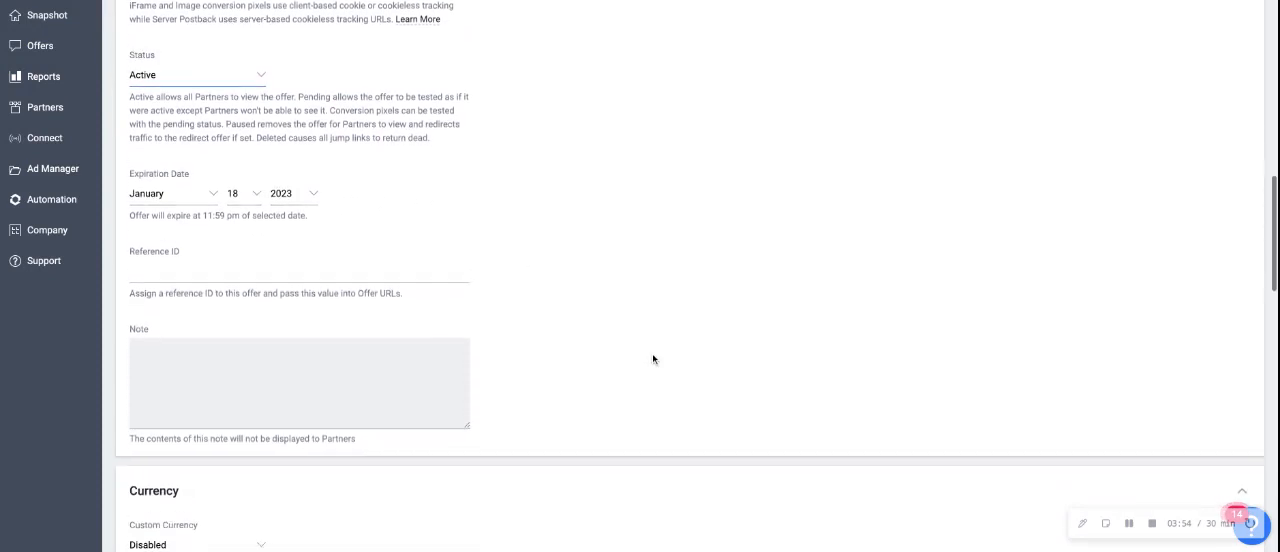
pyautogui.scroll(-4, 652, 358)
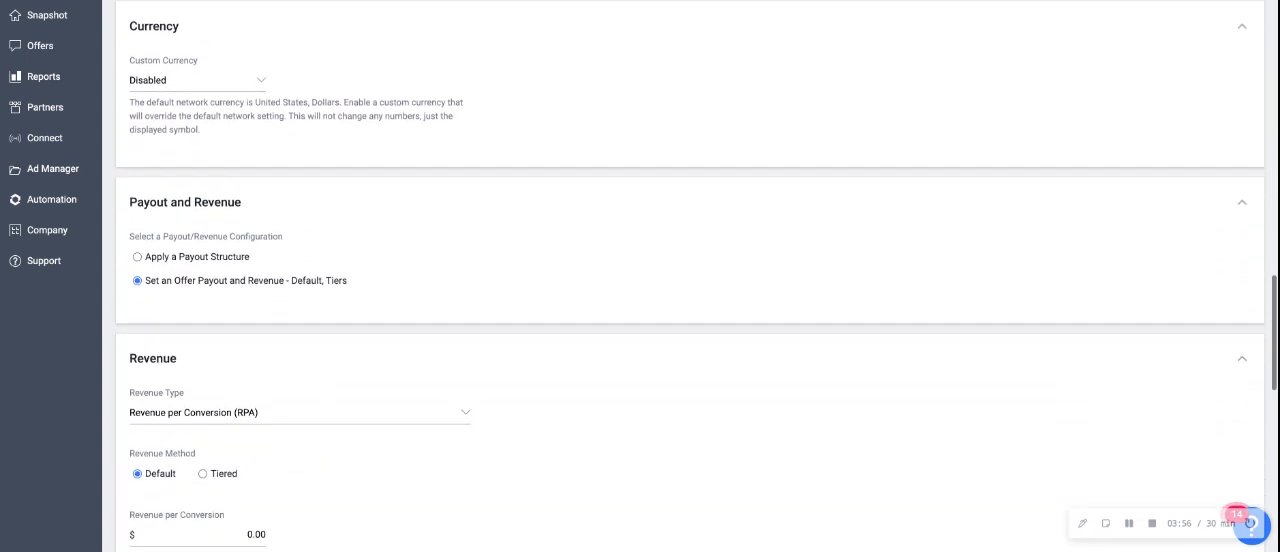
pyautogui.scroll(-3, 652, 358)
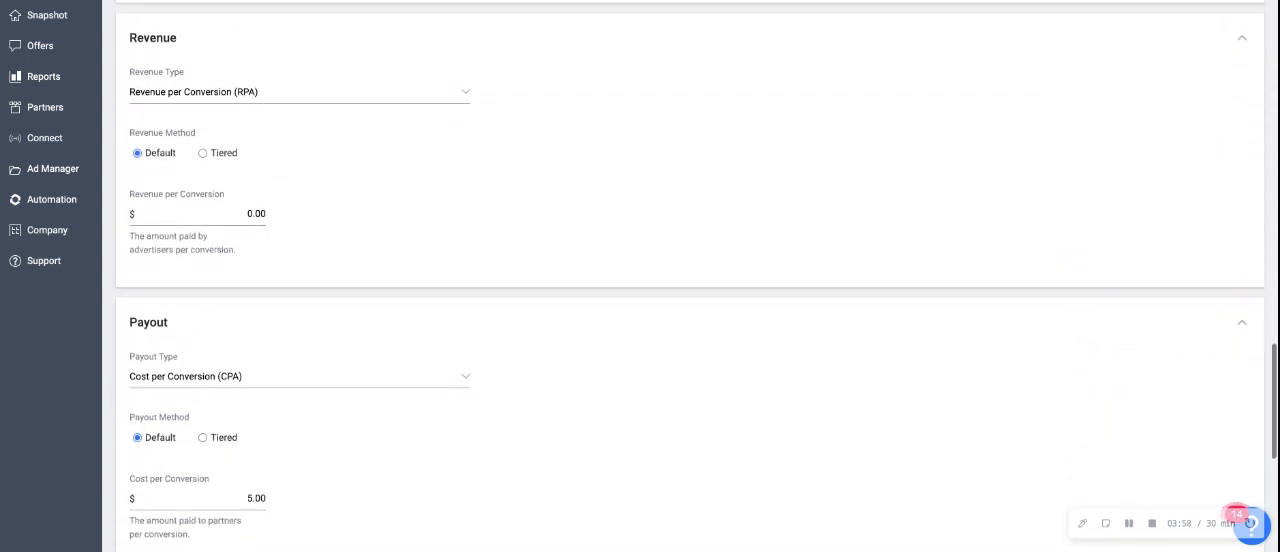
pyautogui.scroll(-1, 652, 358)
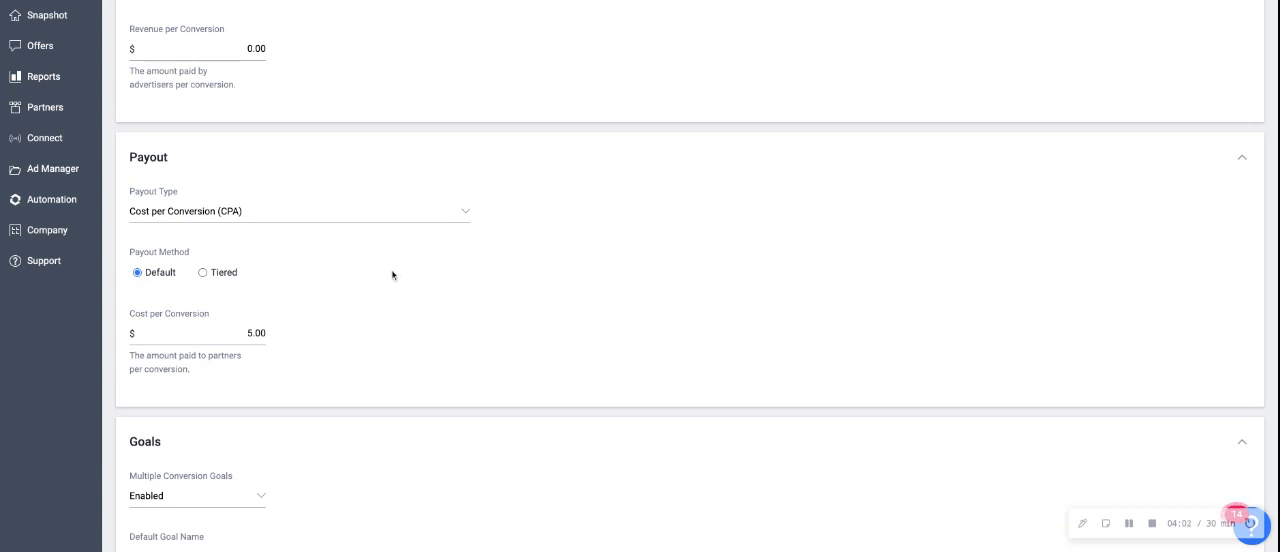
pyautogui.click(465, 212)
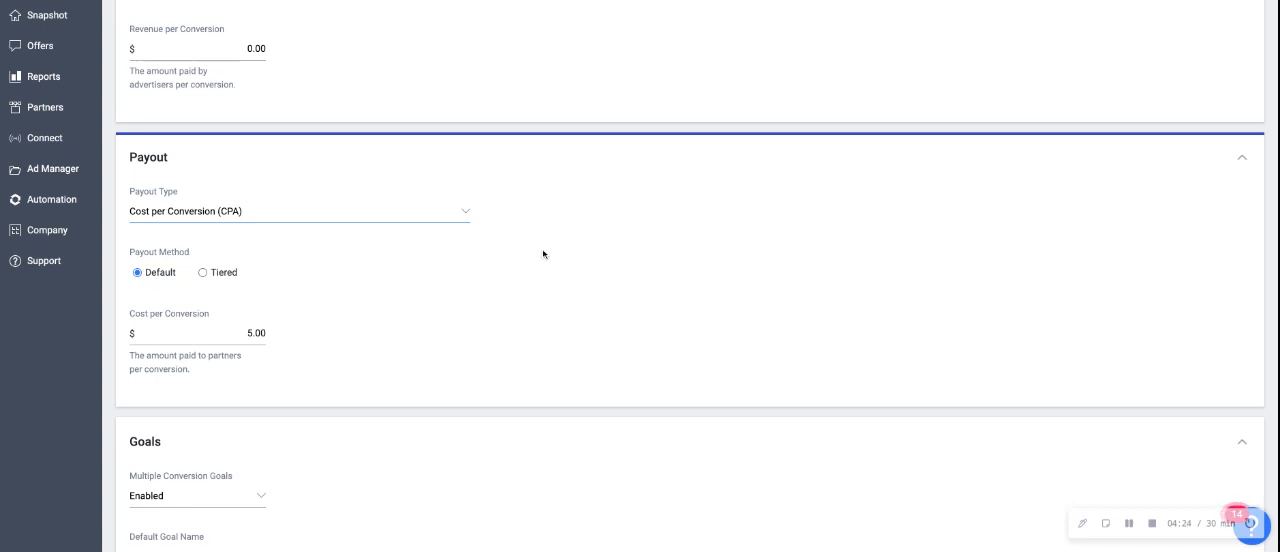
pyautogui.scroll(-1, 523, 263)
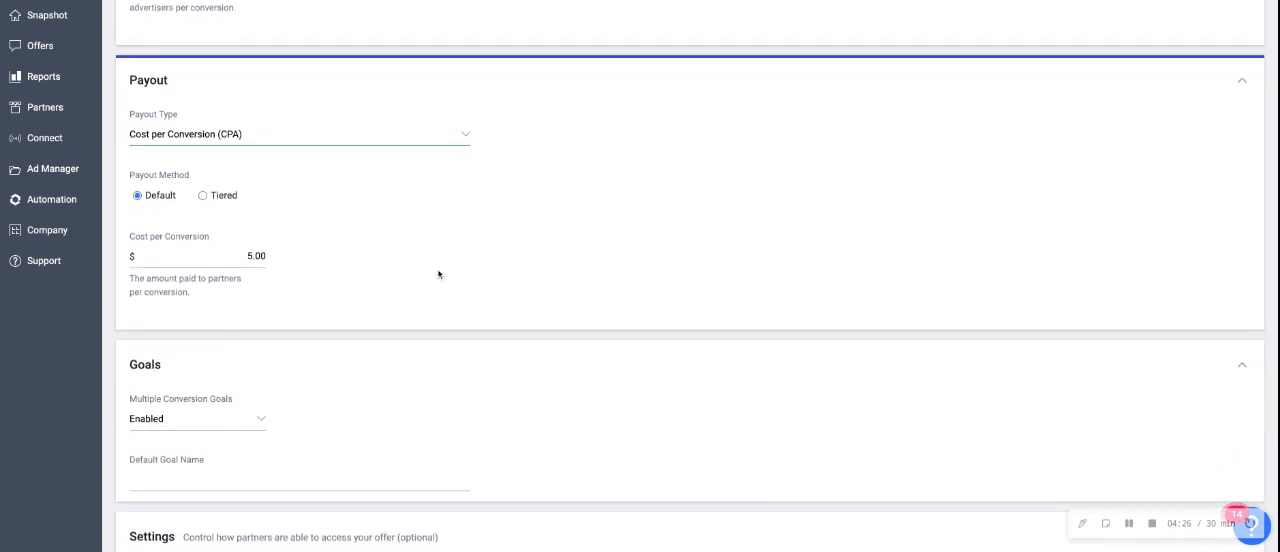
pyautogui.scroll(-3, 576, 296)
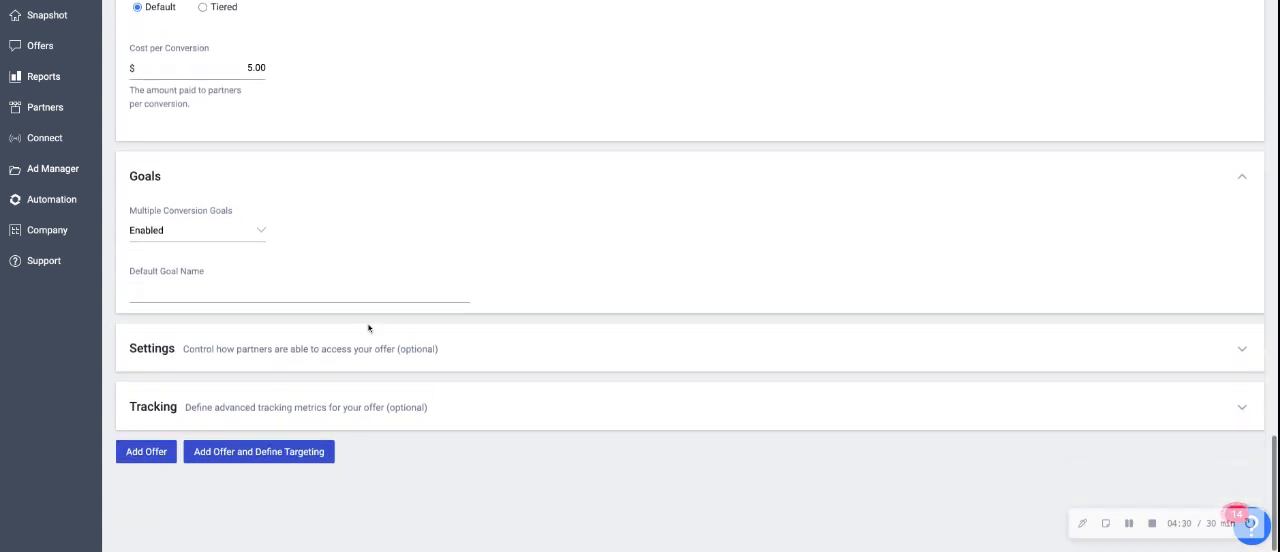
# Expand the optional tracking settings and review them down to the click session lifespan
pyautogui.click(212, 401)
pyautogui.scroll(-5, 494, 346)
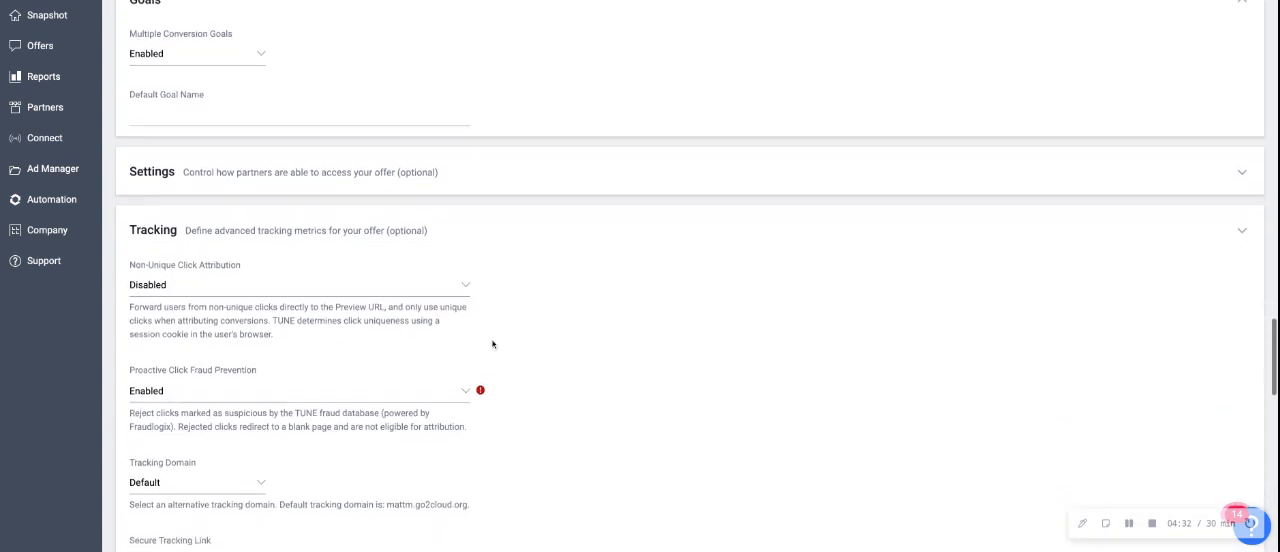
pyautogui.scroll(-3, 492, 344)
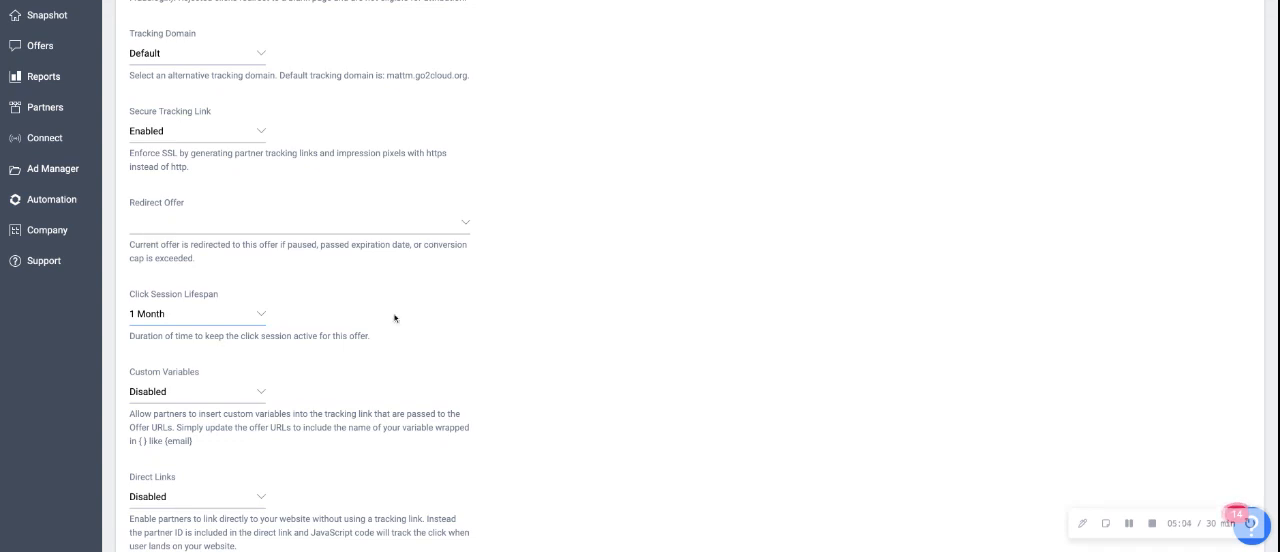
# Add the "$5 CPL - New Lead" offer and open its overview page
pyautogui.scroll(-6, 529, 335)
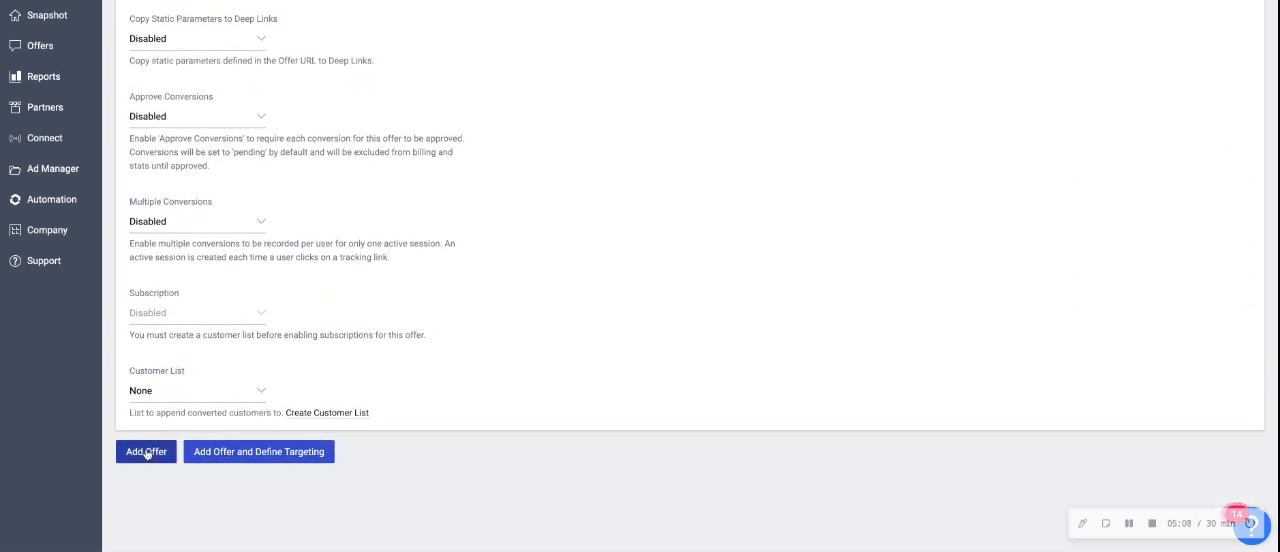
pyautogui.click(146, 452)
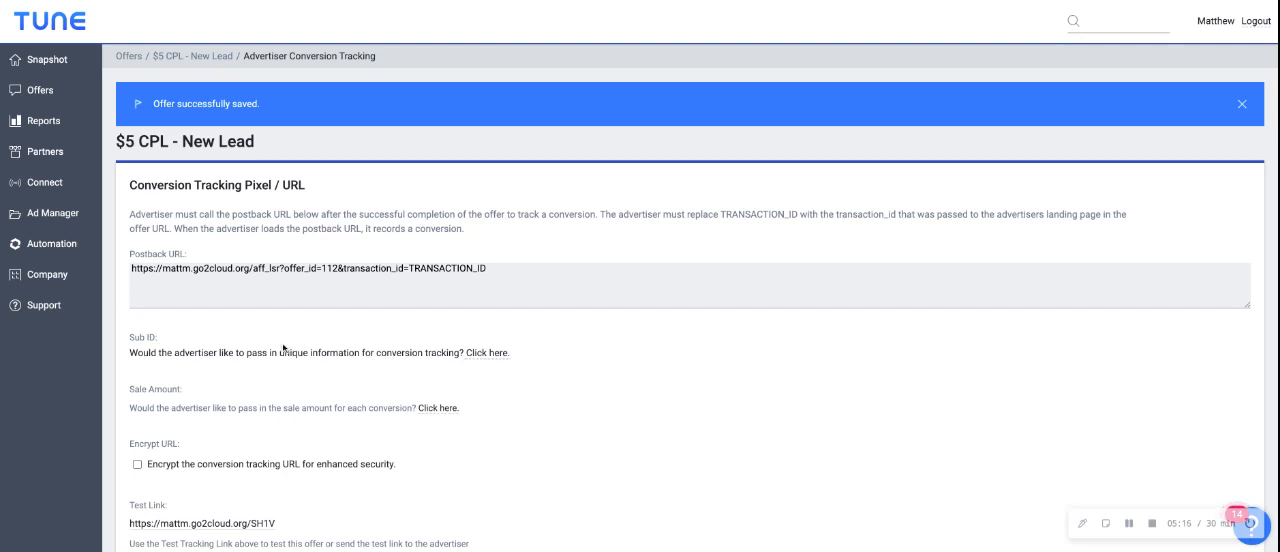
pyautogui.click(181, 59)
# Generate a tracking link for the partner NerdWallet and highlight the link's text
pyautogui.scroll(-5, 426, 278)
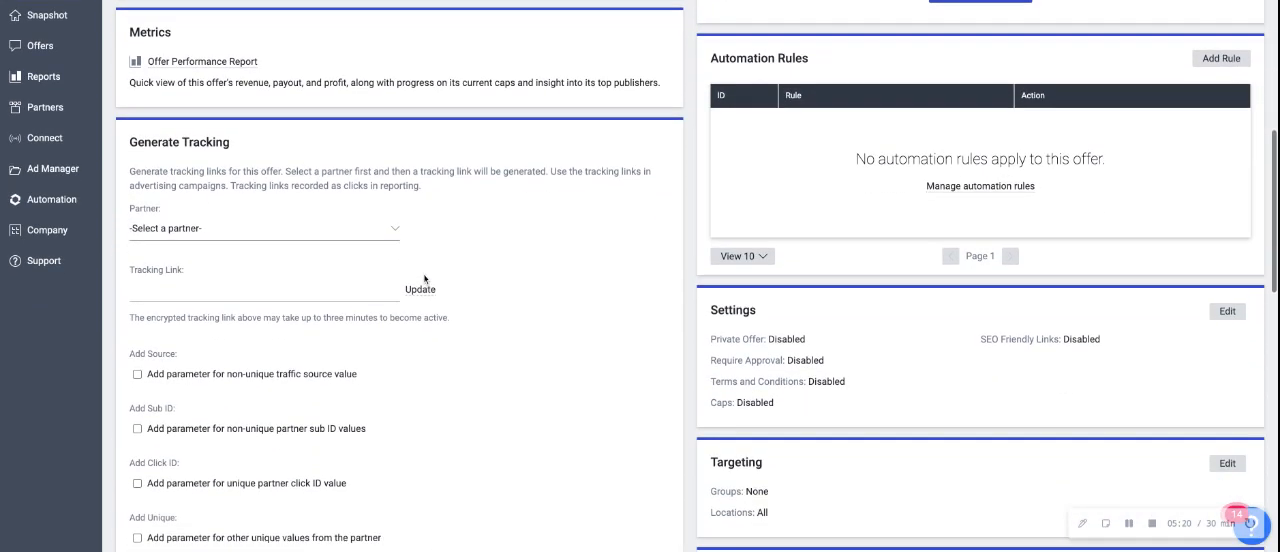
pyautogui.click(368, 234)
pyautogui.scroll(-1, 279, 320)
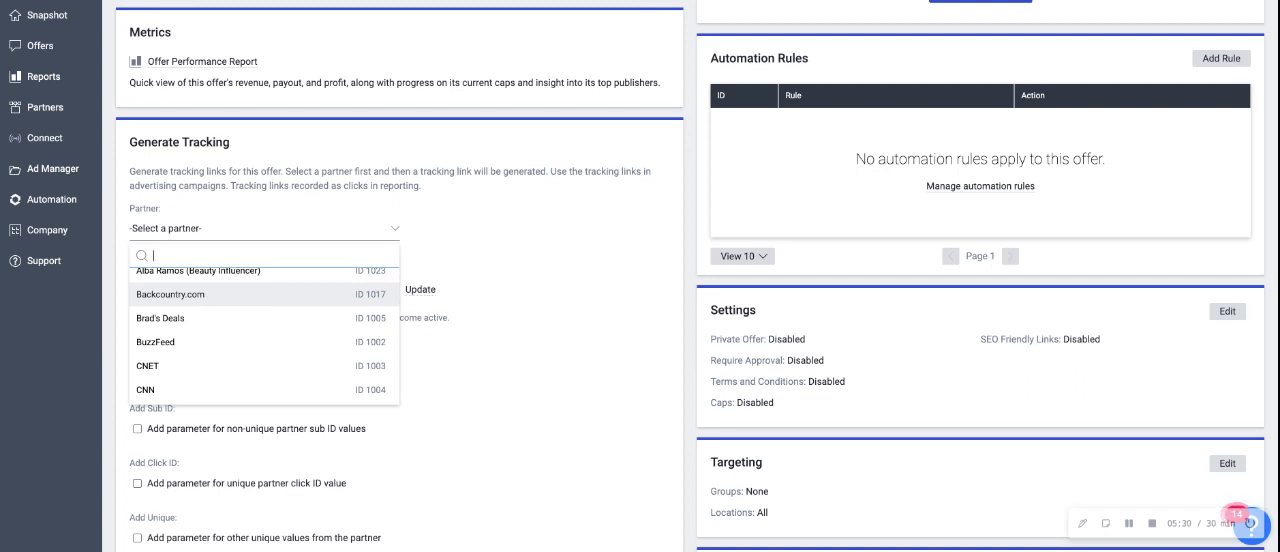
pyautogui.scroll(-10, 264, 335)
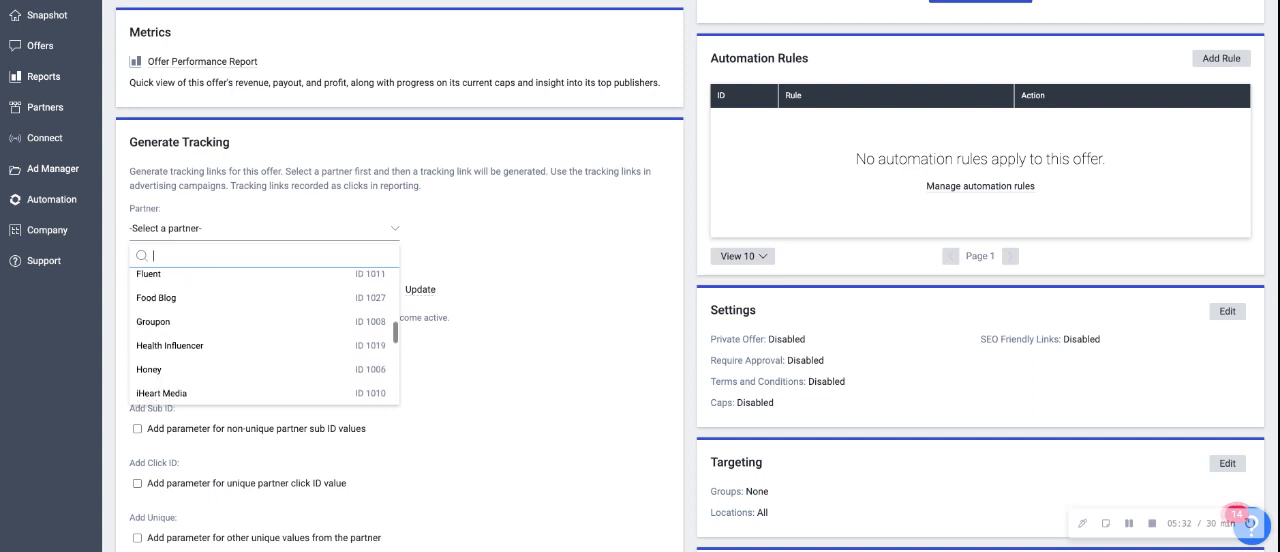
pyautogui.scroll(-3, 264, 335)
pyautogui.click(249, 297)
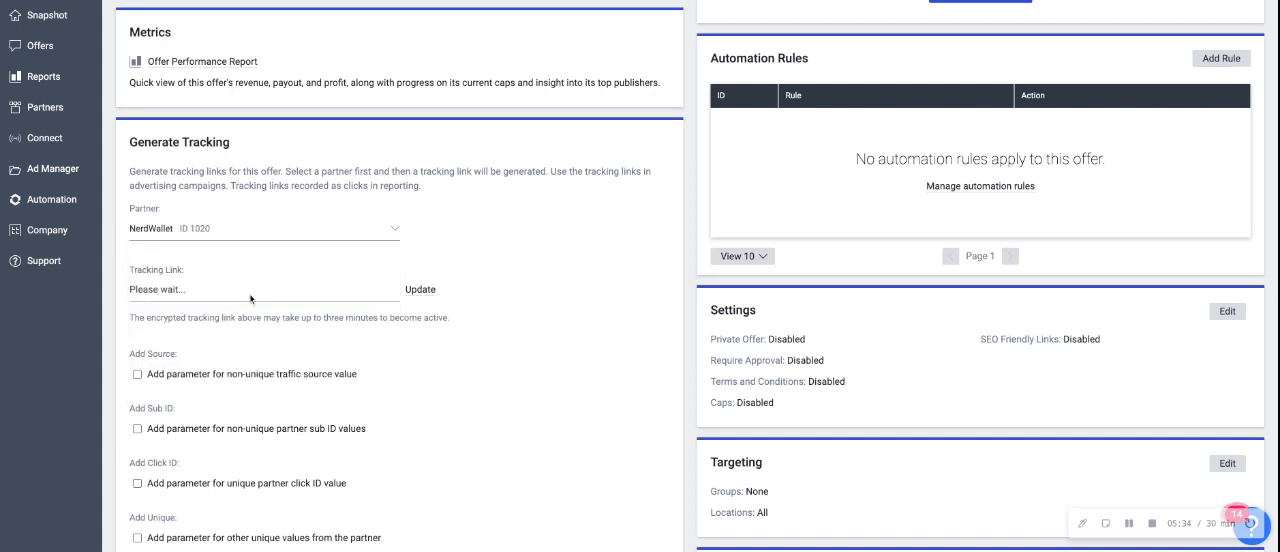
pyautogui.moveTo(130, 290); pyautogui.dragTo(325, 287)
pyautogui.click(325, 287)
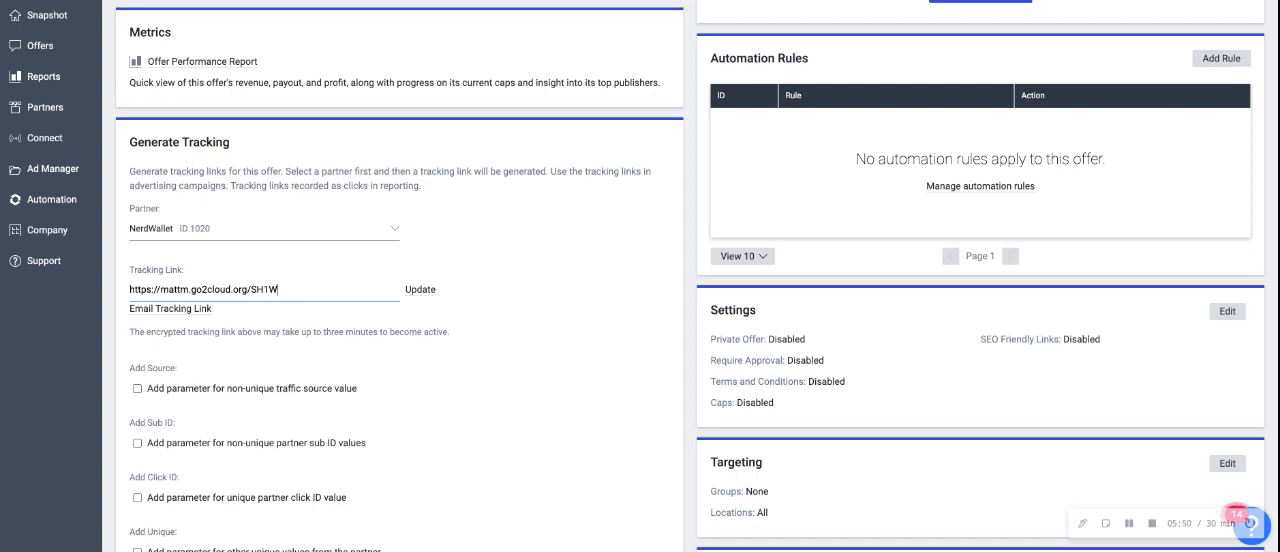
pyautogui.click(1152, 525)
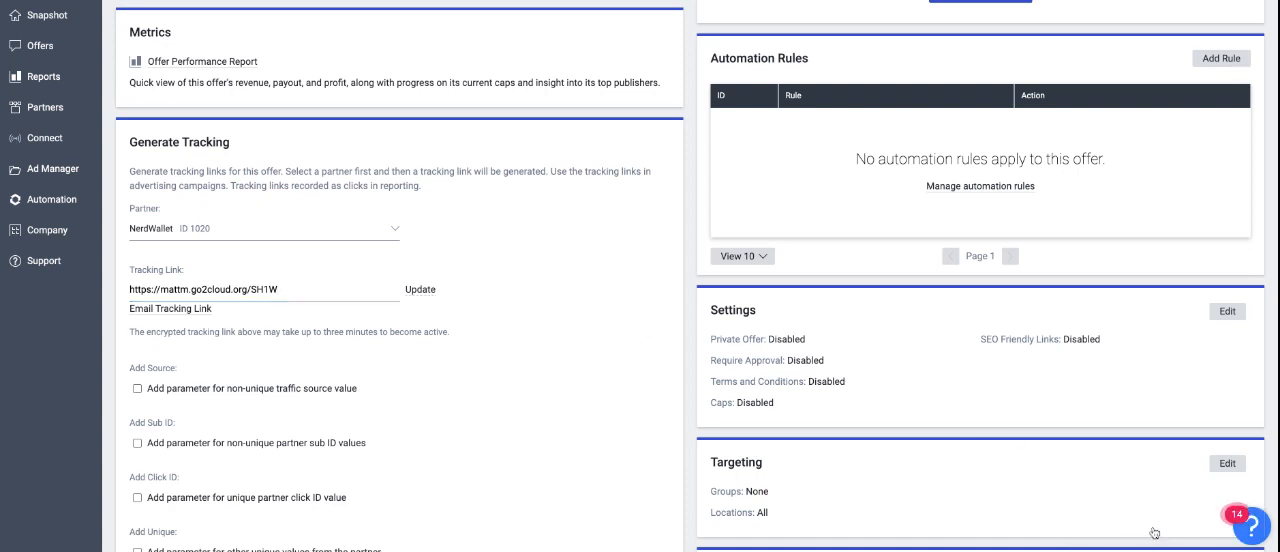